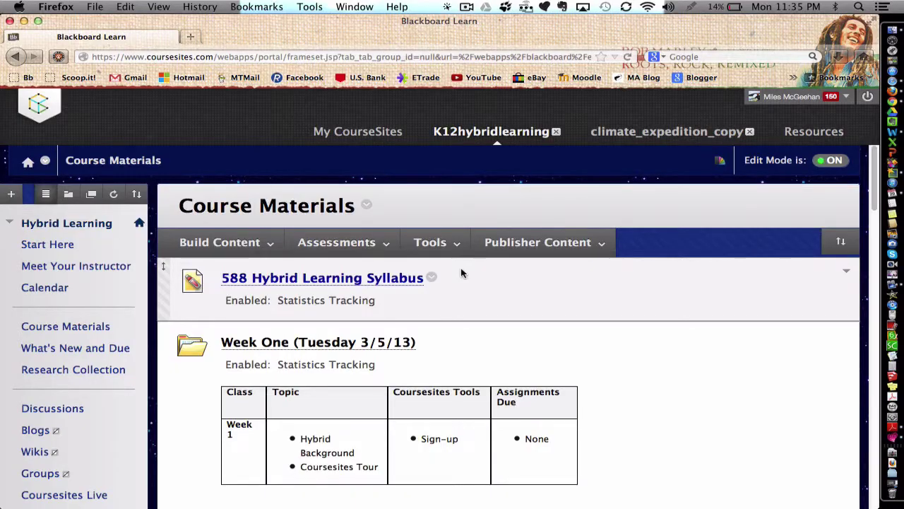
# - Scroll down Course Materials to reach the Week Seven (4/29 – 5/6) folder
pyautogui.scroll(-10, 353, 293)
pyautogui.scroll(-8, 345, 298)
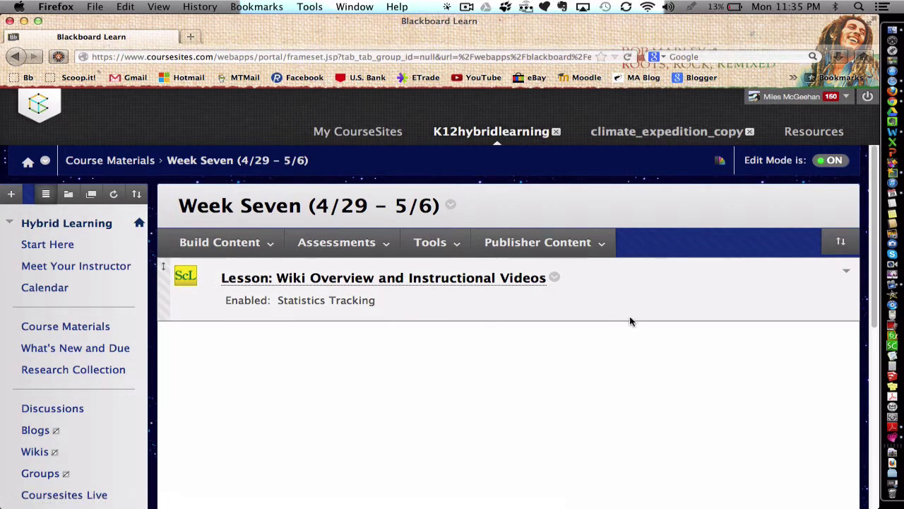
# - Share the Web Mash-up Google Doc as 'Anyone with the link – Can edit' and copy its link
pyautogui.click(887, 80)
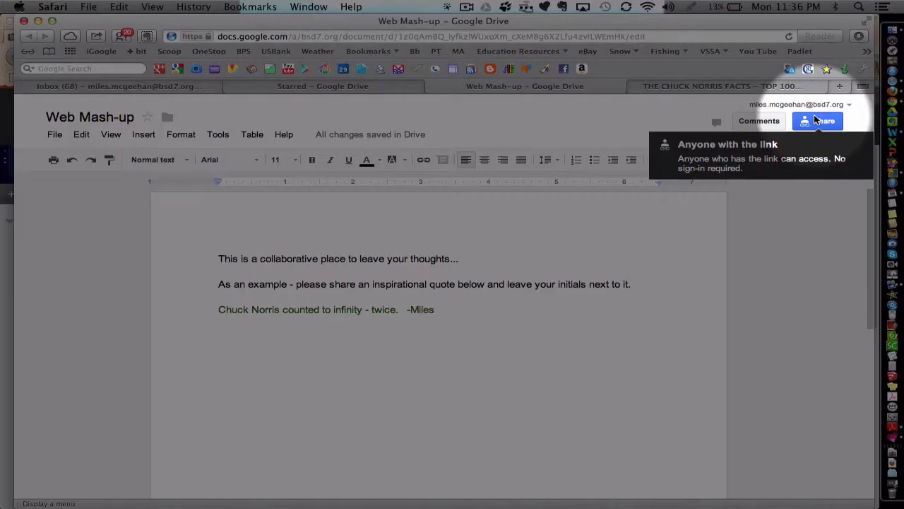
pyautogui.click(815, 120)
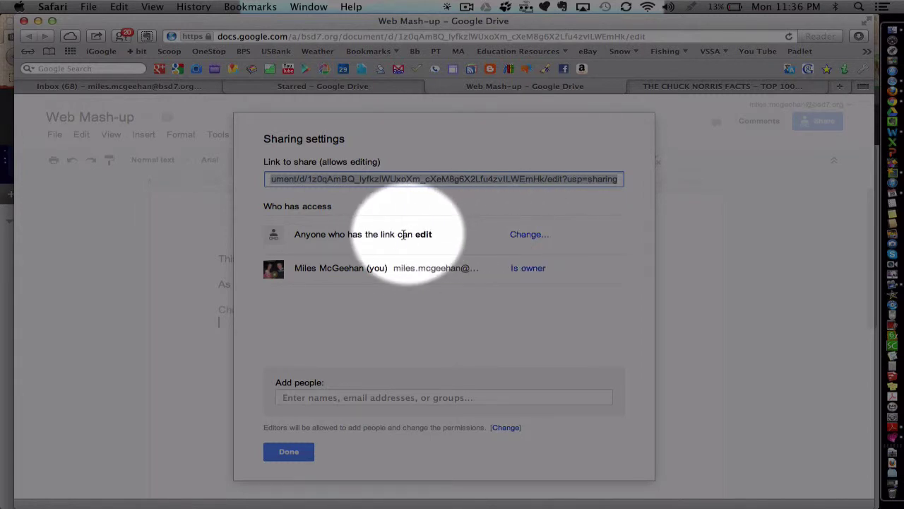
pyautogui.click(516, 236)
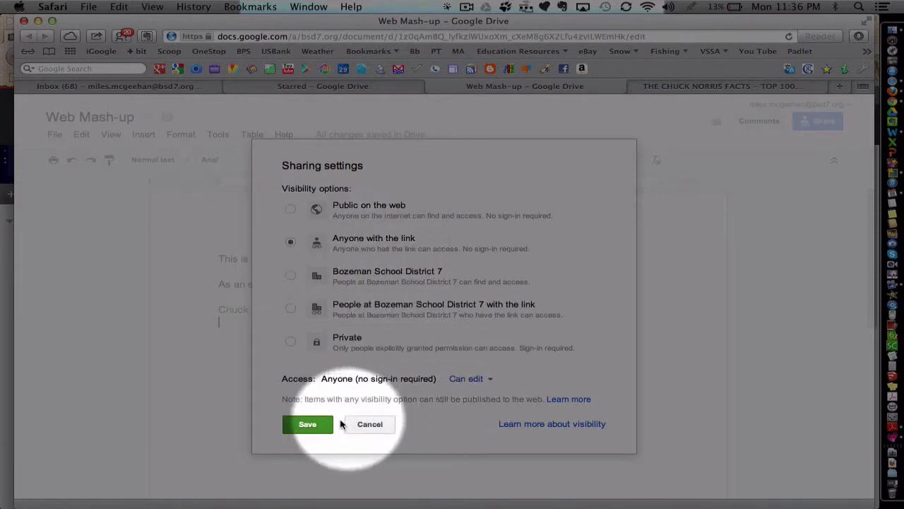
pyautogui.click(320, 426)
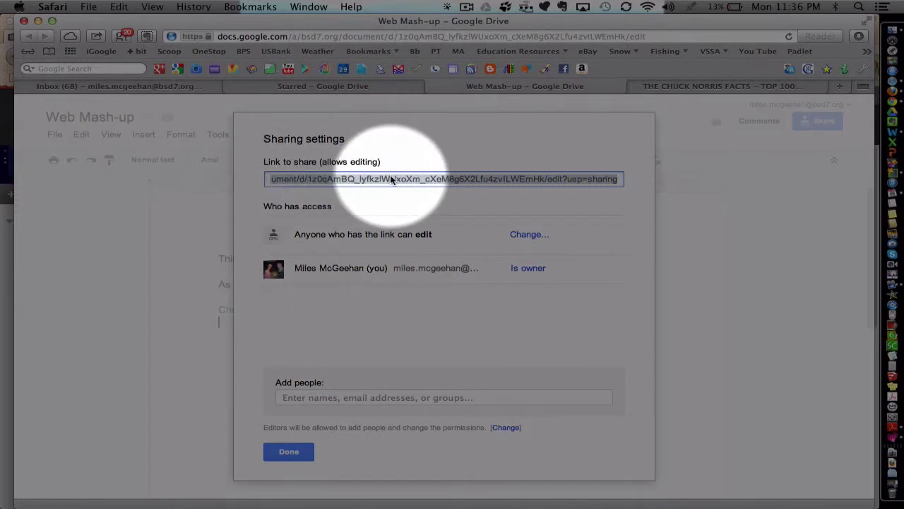
pyautogui.click(302, 449)
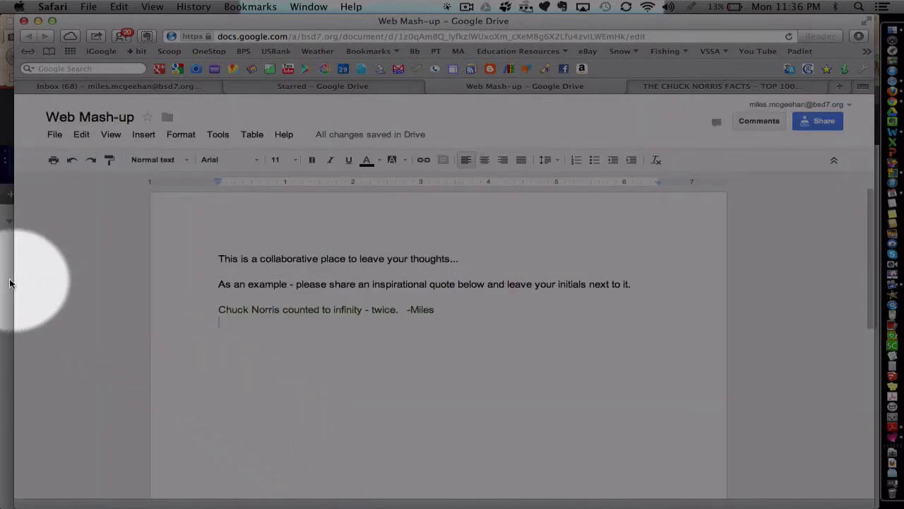
# - Start a Week Seven web link named 'Google Doc Mashup Example' with the pasted Google Doc sharing URL
pyautogui.press('super+Tab')
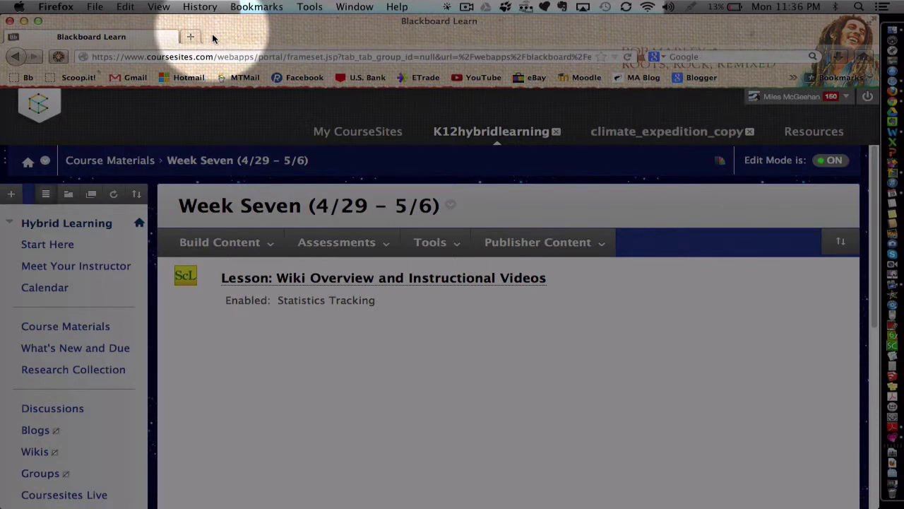
pyautogui.click(249, 242)
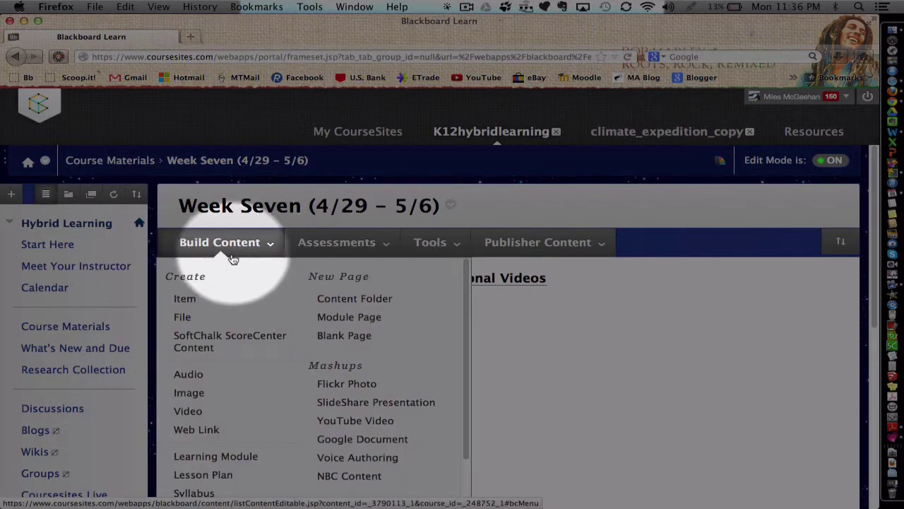
pyautogui.click(198, 431)
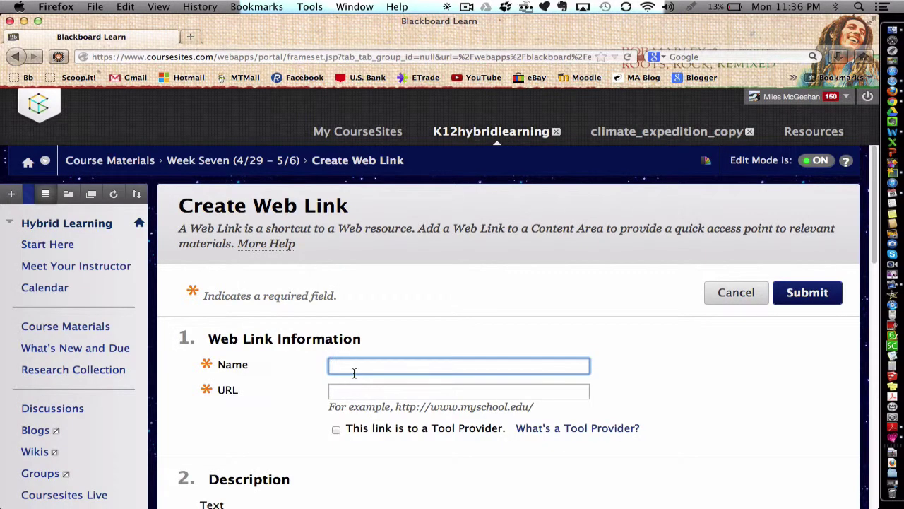
pyautogui.write('Google Doc Mashu p Example')
pyautogui.click(349, 388)
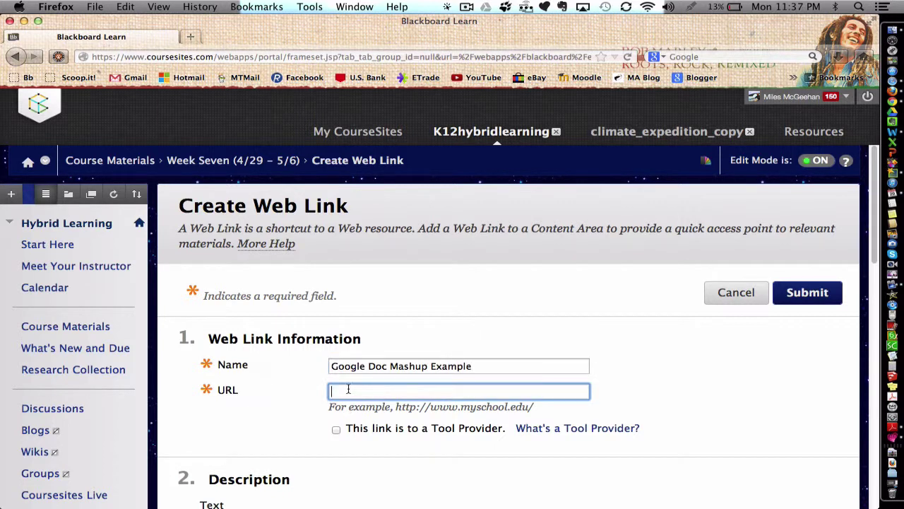
pyautogui.press('super+v')
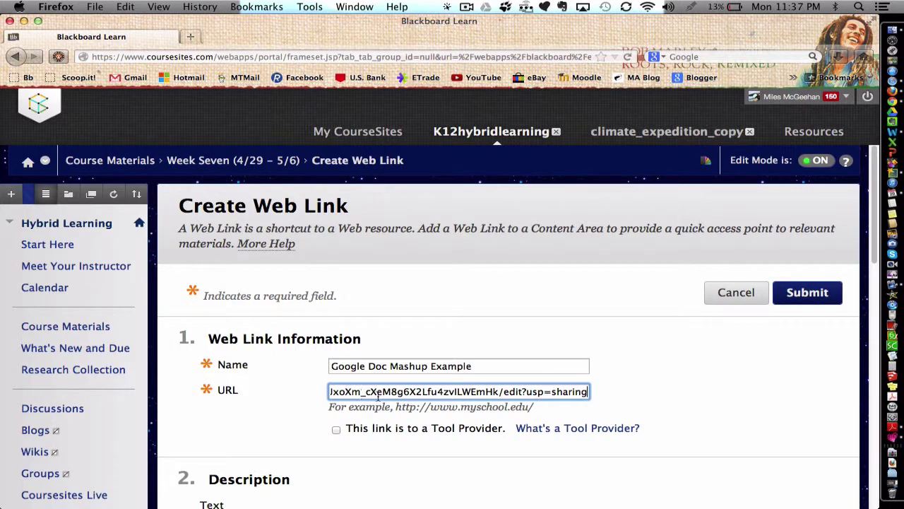
pyautogui.scroll(-6, 387, 390)
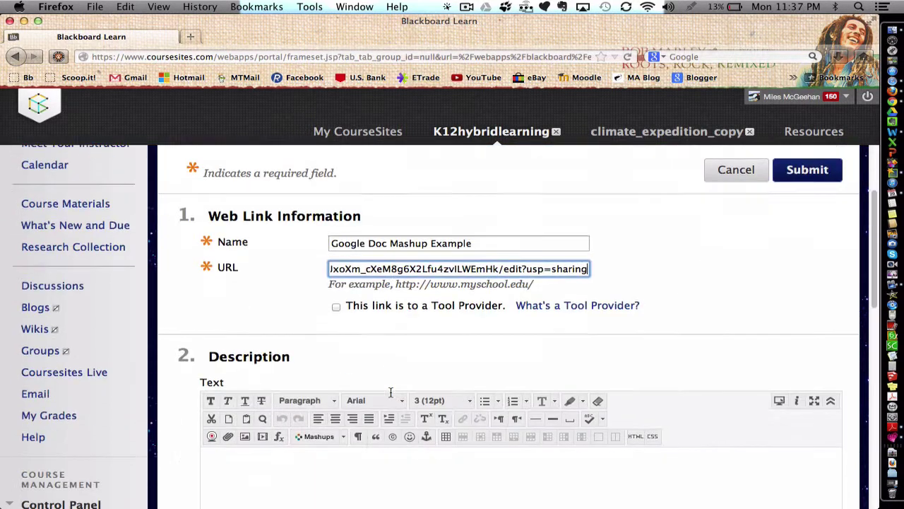
# - Write a description asking users to click the title to participate in a collaborative document mashup
pyautogui.click(367, 382)
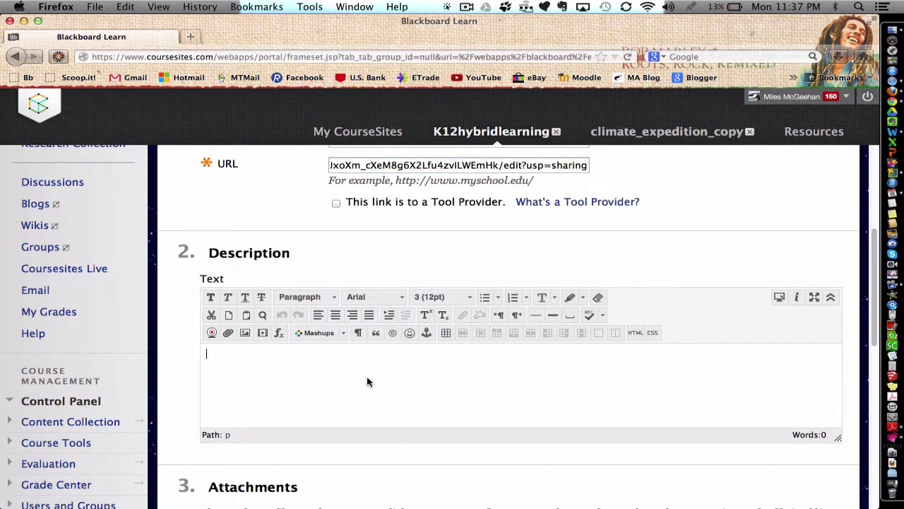
pyautogui.write('Please ')
pyautogui.write('click on the title of this')
pyautogui.press('BackSpace')
pyautogui.press('BackSpace')
pyautogui.press('BackSpace')
pyautogui.press('BackSpace')
pyautogui.press('BackSpace')
pyautogui.press('BackSpace')
pyautogui.press('BackSpace')
pyautogui.press('BackSpace')
pyautogui.write('to ')
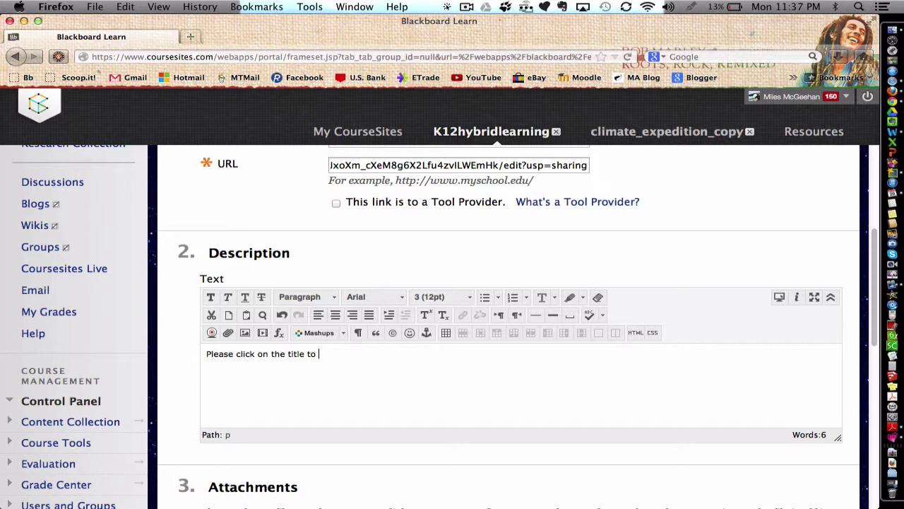
pyautogui.write('participate in a collaborative document mashup')
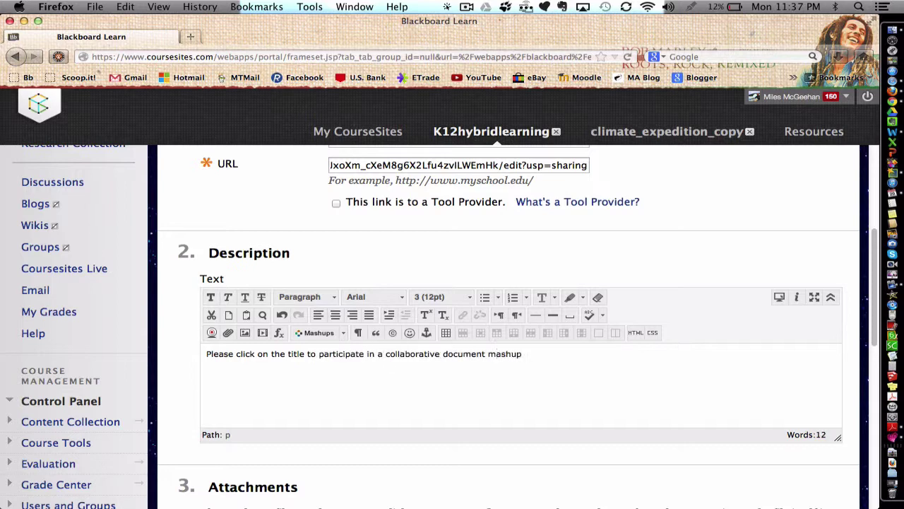
pyautogui.scroll(-5, 531, 453)
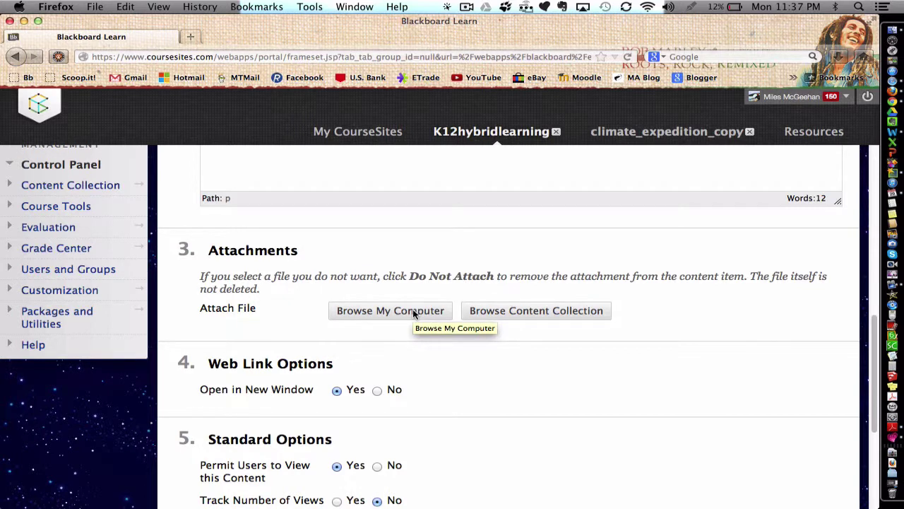
pyautogui.scroll(-1, 412, 313)
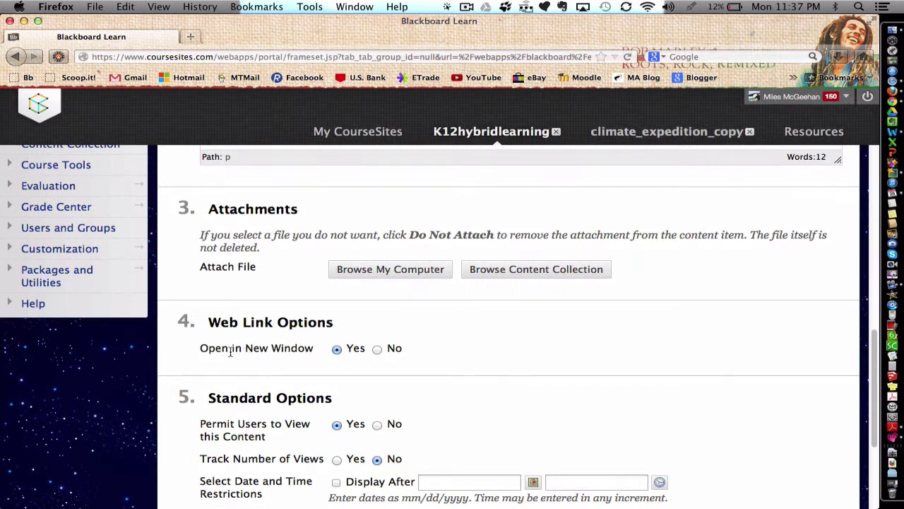
# - Set Open in New Window to No and submit the Google Doc Mashup Example link
pyautogui.click(378, 349)
pyautogui.scroll(-2, 403, 371)
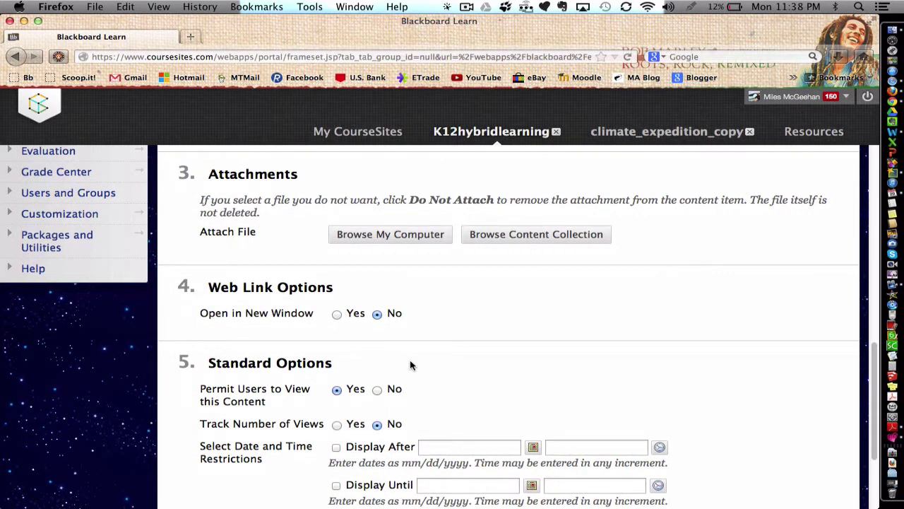
pyautogui.scroll(-1, 411, 365)
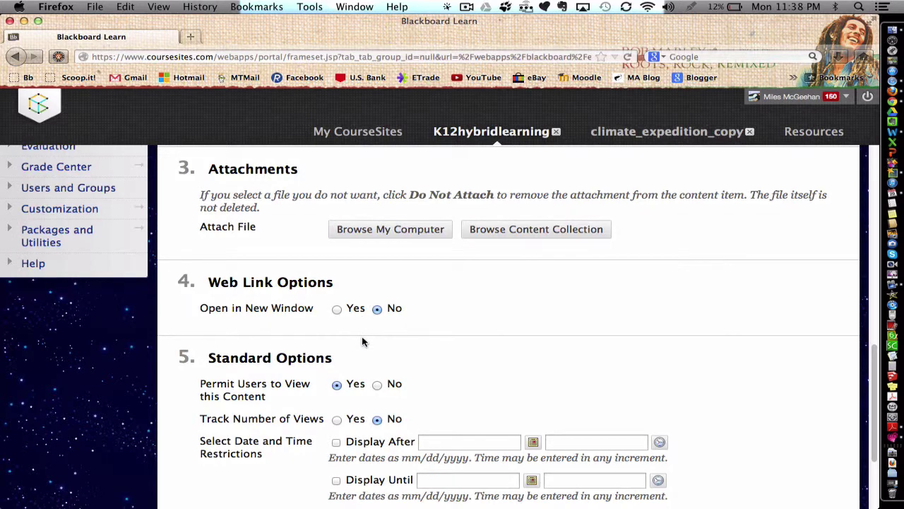
pyautogui.scroll(-1, 362, 342)
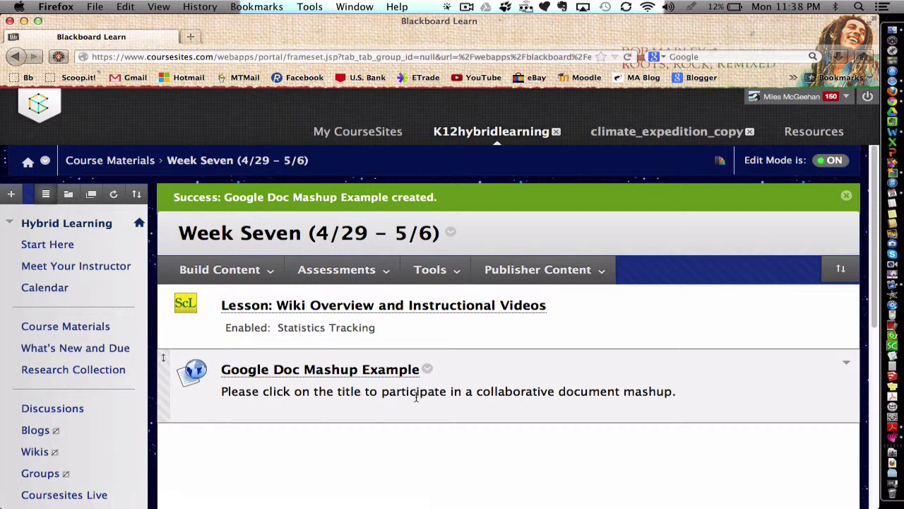
# - Open Google Doc Mashup Example to view the embedded Web Mash-up document
pyautogui.click(286, 374)
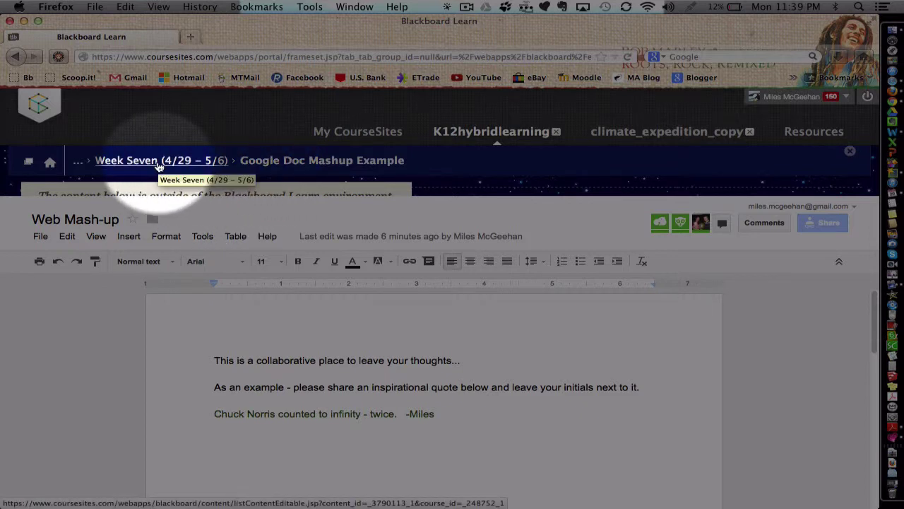
# - Go back to the Week Seven (4/29 – 5/6) folder through the breadcrumb to see the new link
pyautogui.click(159, 165)
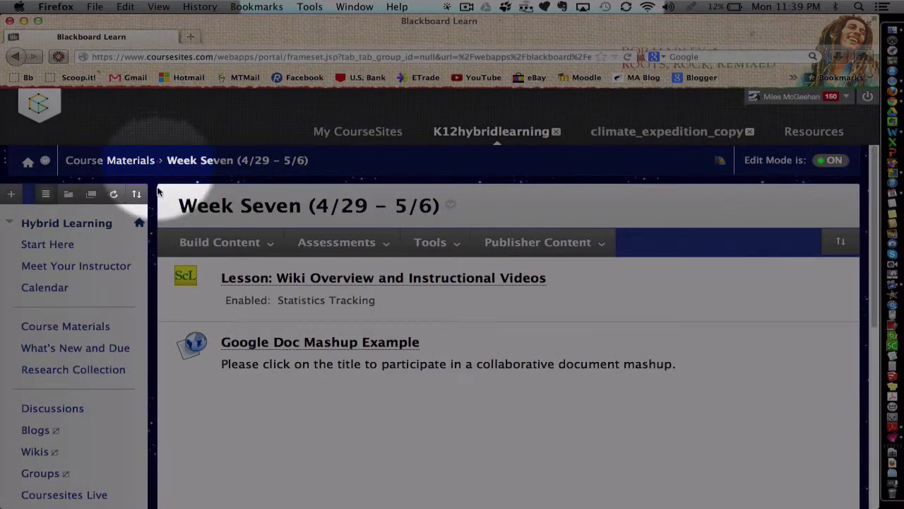
pyautogui.click(219, 242)
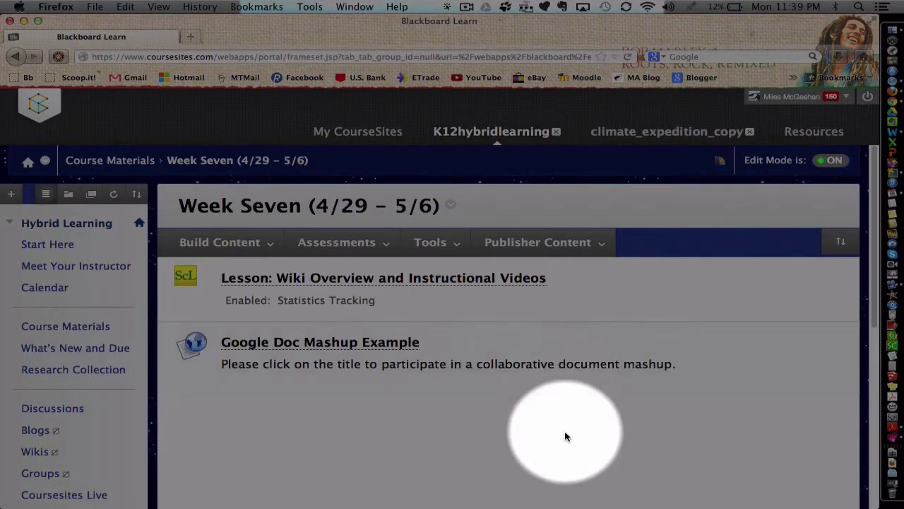